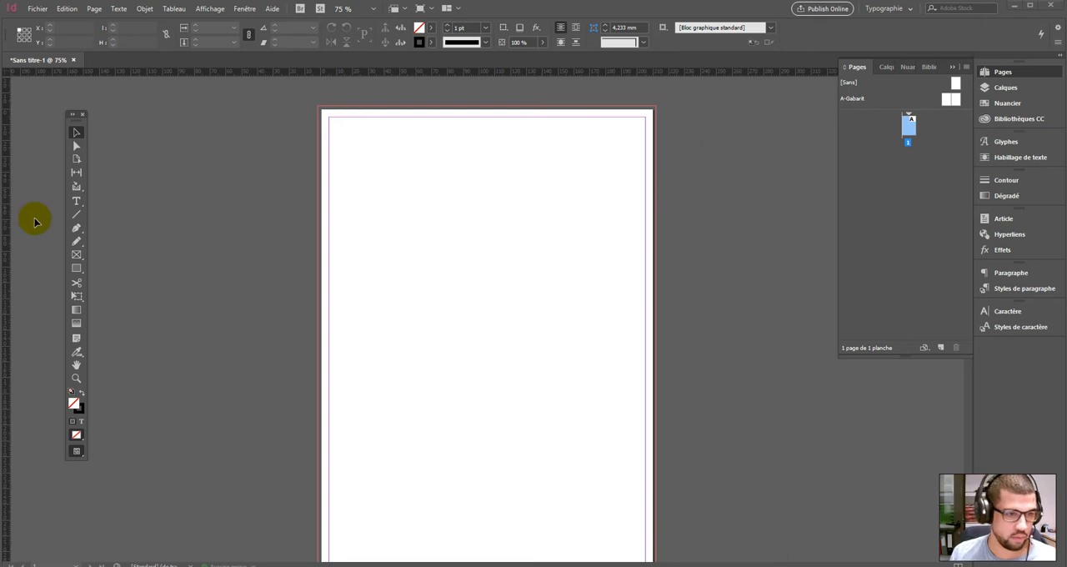
# - Draw a rectangle about 170 × 71 mm in the upper part of the page and nudge it to about X 16 mm, Y 36 mm
pyautogui.click(75, 269)
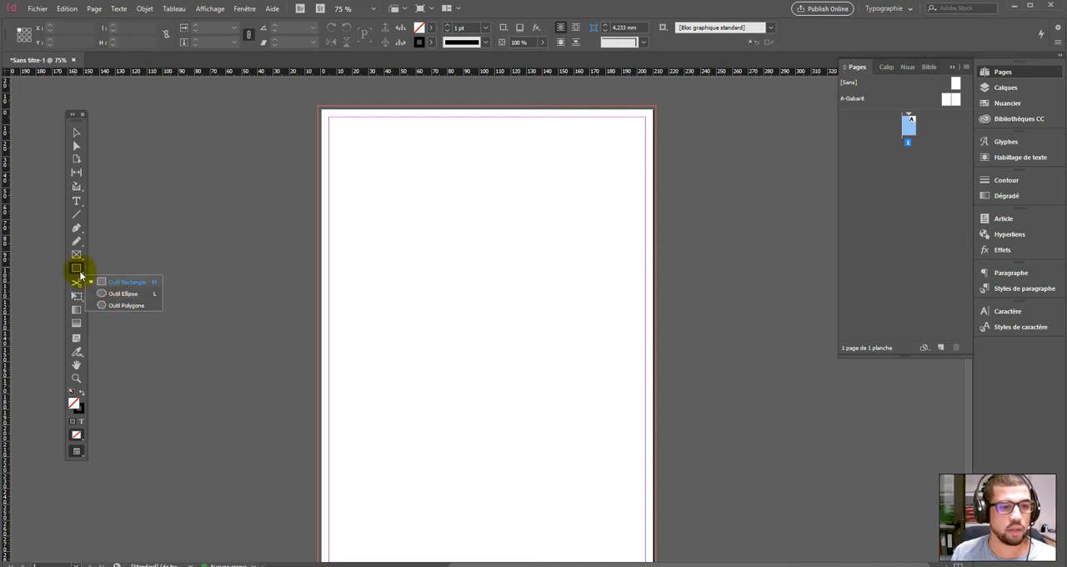
pyautogui.click(77, 260)
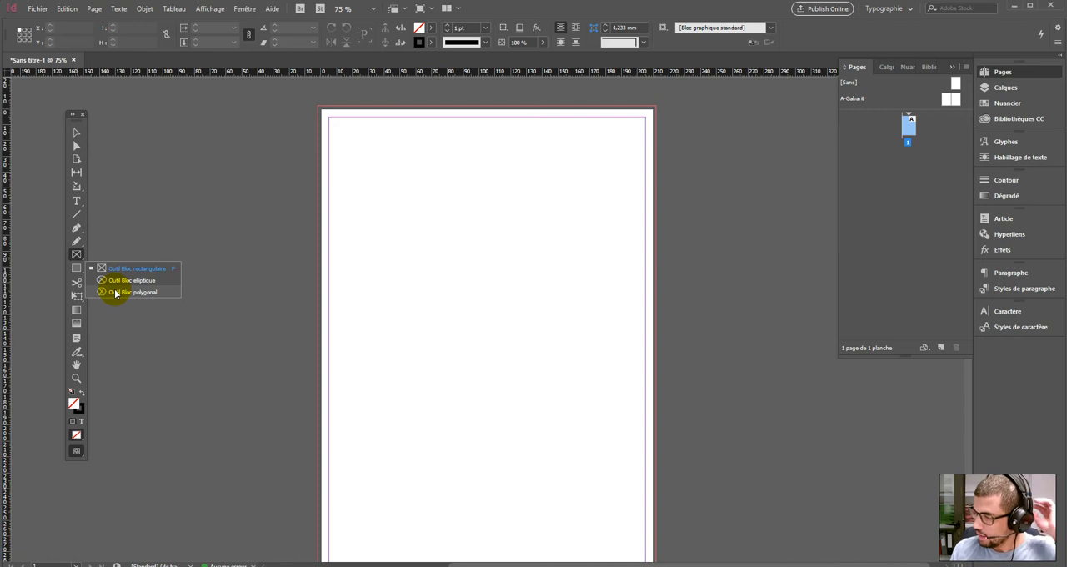
pyautogui.click(76, 269)
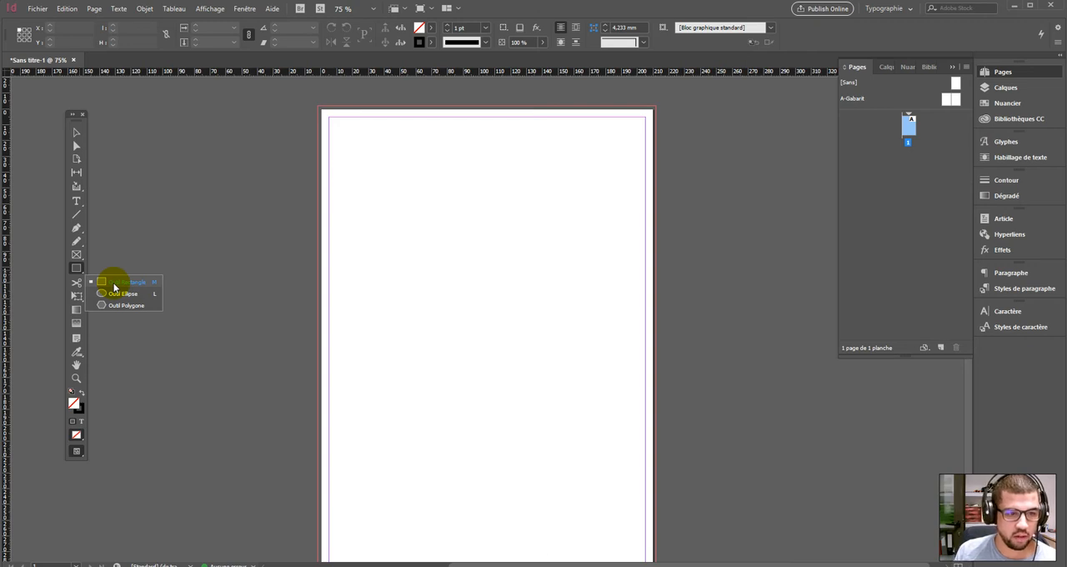
pyautogui.click(114, 283)
pyautogui.moveTo(350, 167); pyautogui.dragTo(619, 279)
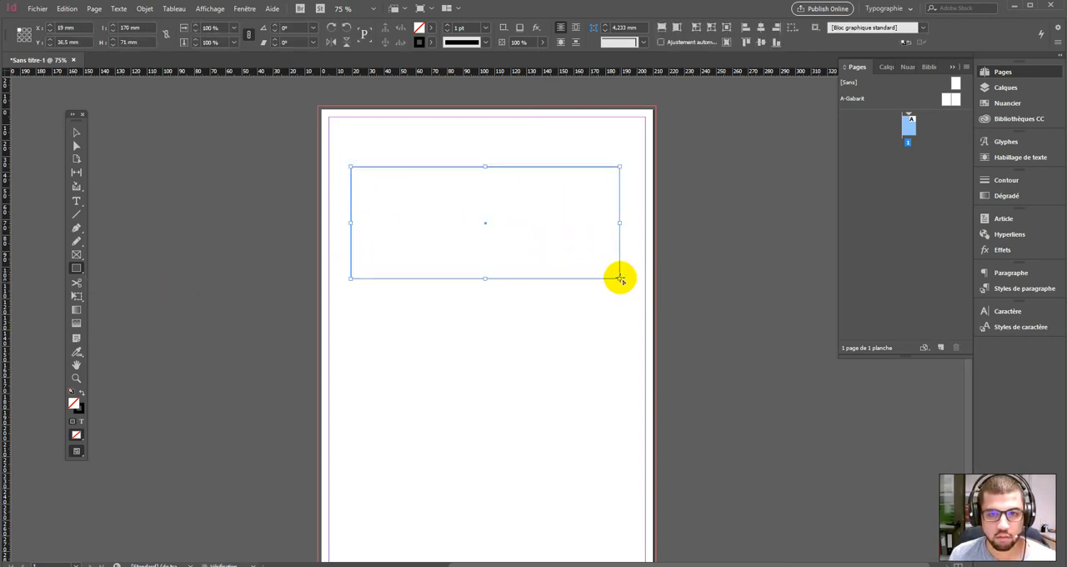
pyautogui.click(76, 132)
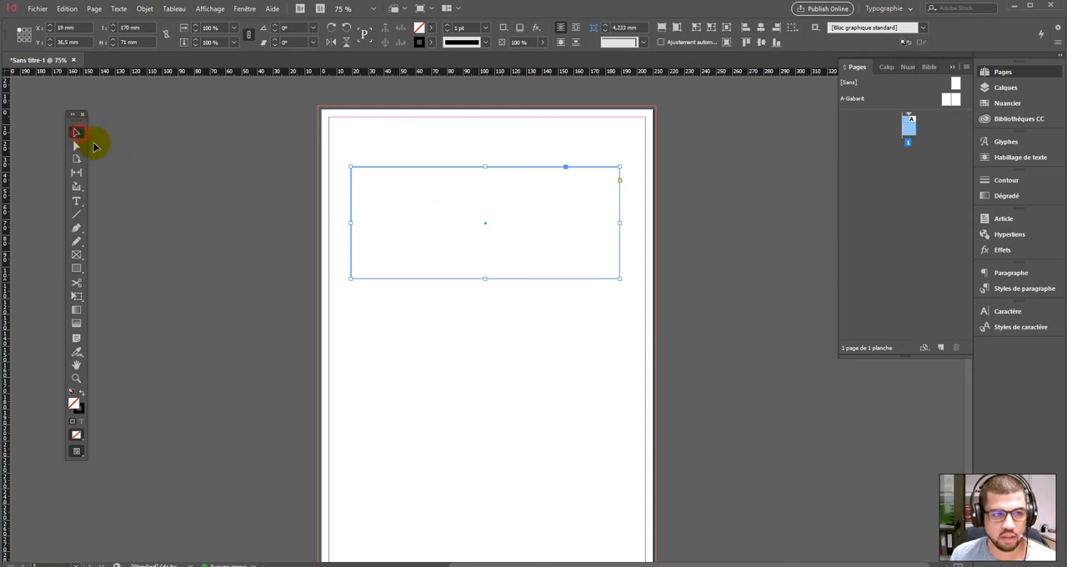
pyautogui.click(451, 156)
pyautogui.moveTo(451, 166); pyautogui.dragTo(445, 167)
pyautogui.click(467, 138)
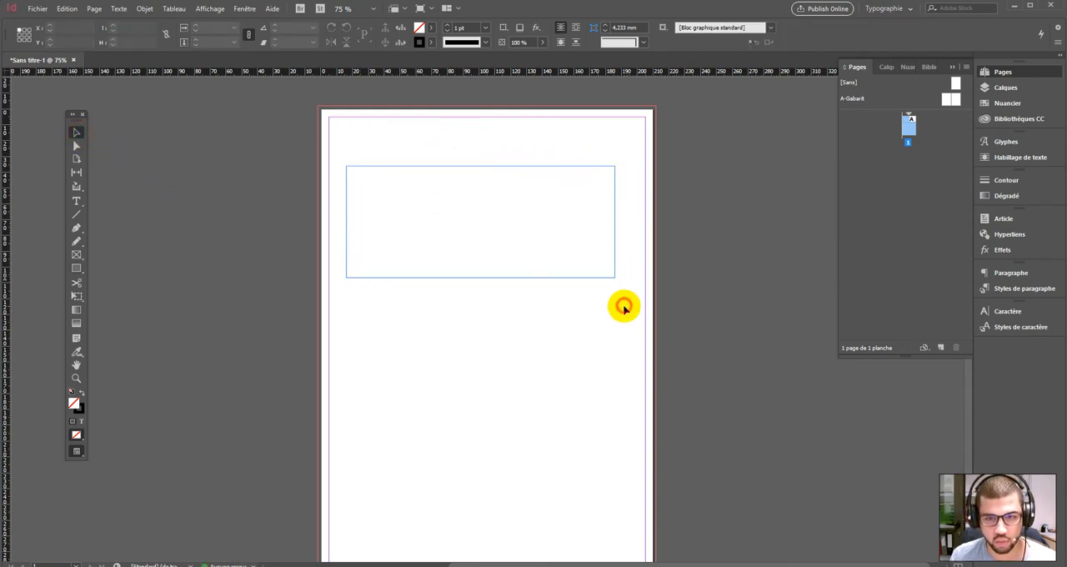
# - Try several fill swatches on the rectangle and settle on cyan, C=100 M=0 J=0 N=0
pyautogui.click(447, 167)
pyautogui.click(432, 28)
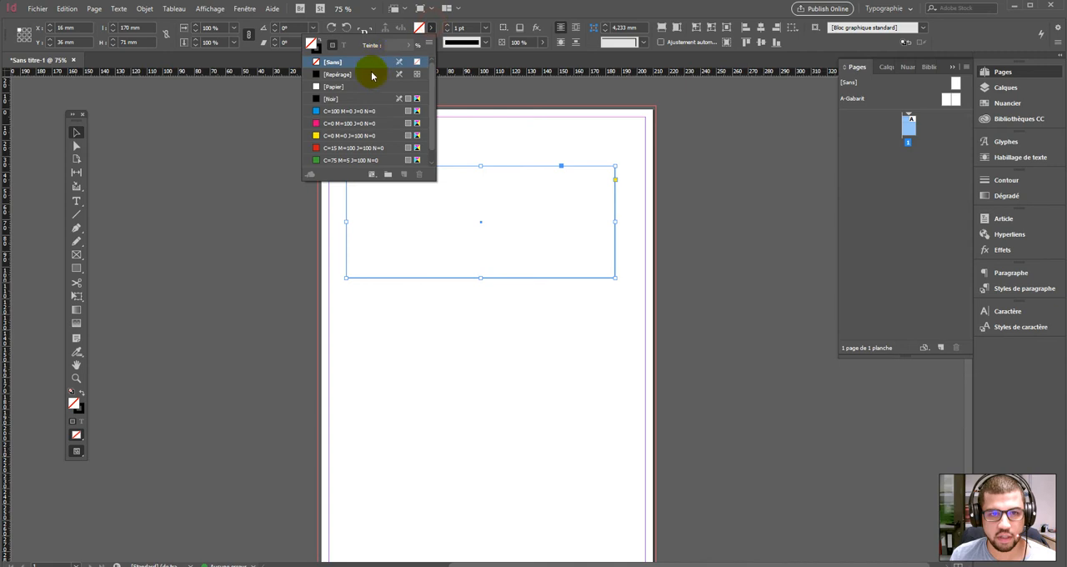
pyautogui.click(367, 111)
pyautogui.click(367, 135)
pyautogui.click(367, 123)
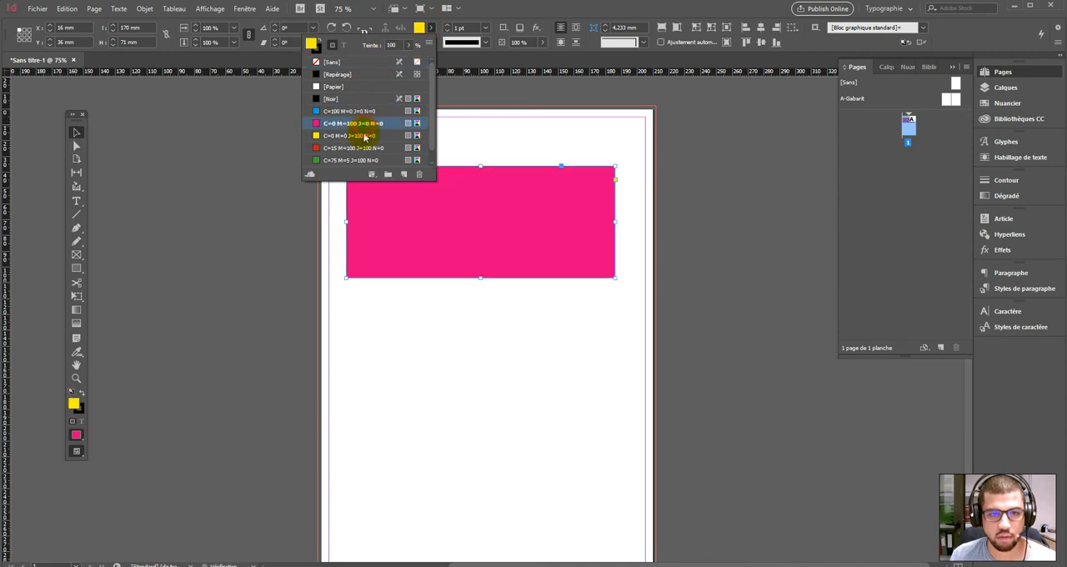
pyautogui.click(354, 111)
pyautogui.click(429, 205)
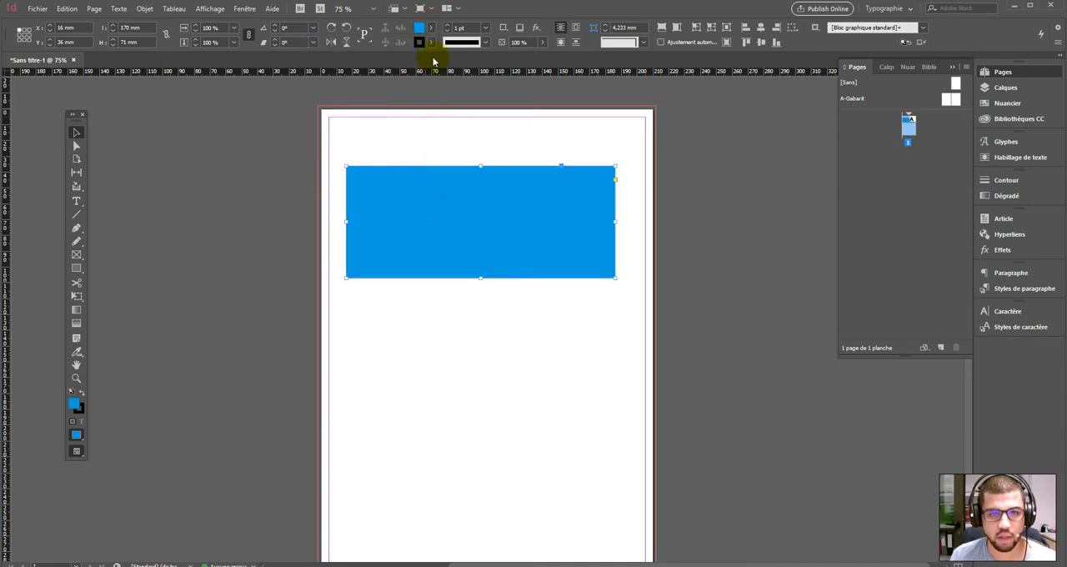
# - Give the rectangle a red C=15 M=100 J=100 N=0 outline with a weight of 10 pt
pyautogui.click(432, 41)
pyautogui.click(353, 162)
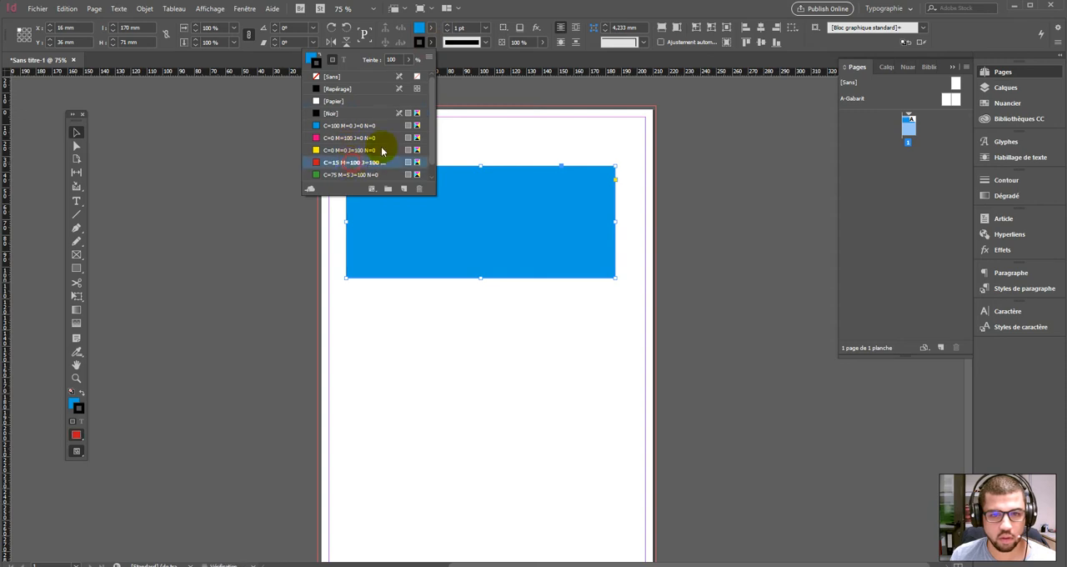
pyautogui.click(448, 25)
pyautogui.click(447, 30)
pyautogui.click(448, 25)
pyautogui.click(447, 25)
pyautogui.click(448, 25)
pyautogui.click(447, 25)
pyautogui.click(448, 25)
pyautogui.click(447, 25)
pyautogui.click(448, 25)
pyautogui.click(448, 25)
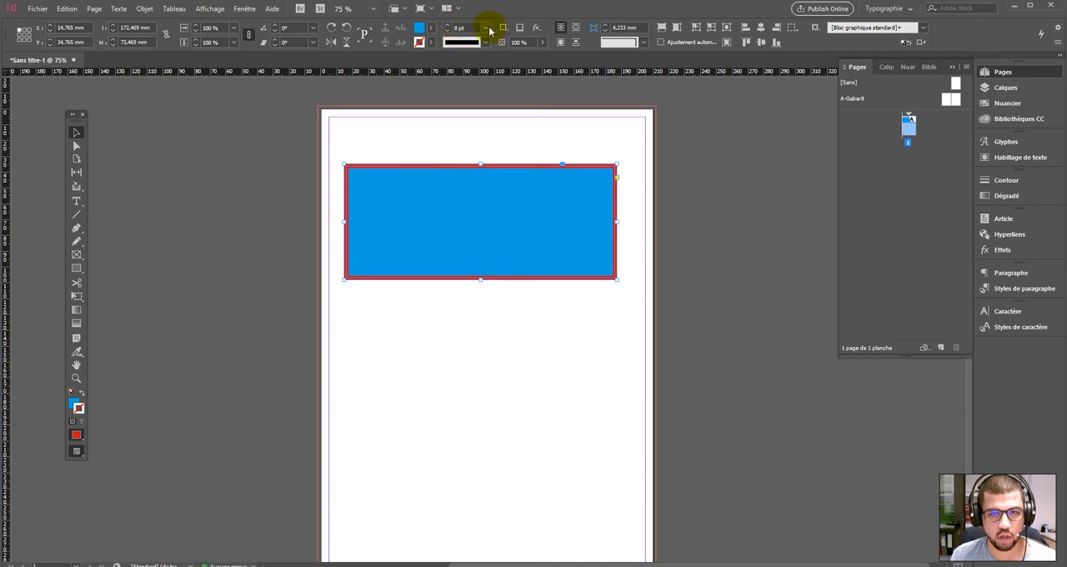
pyautogui.click(488, 28)
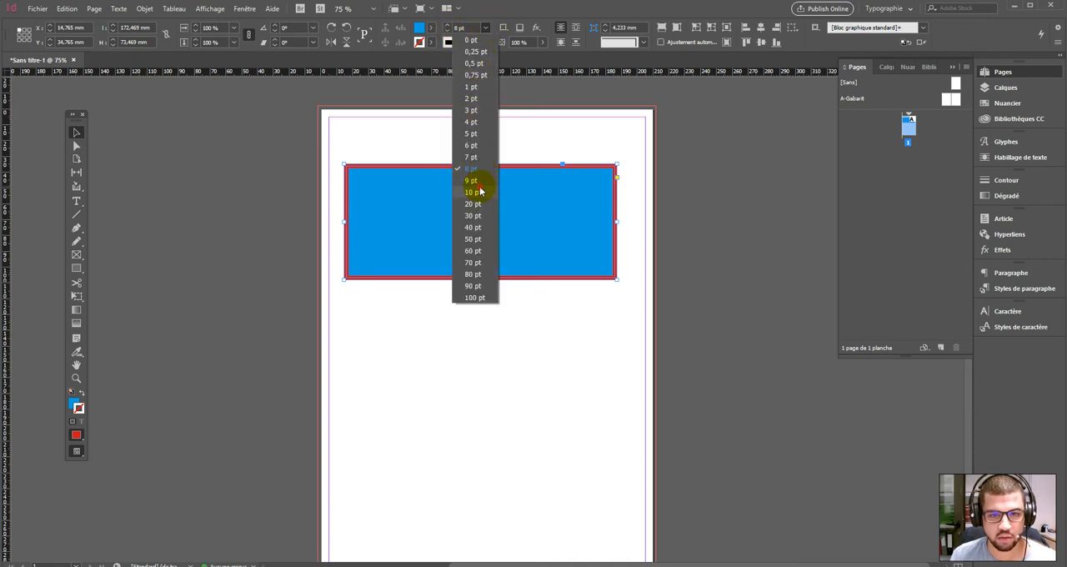
pyautogui.click(480, 191)
pyautogui.click(569, 197)
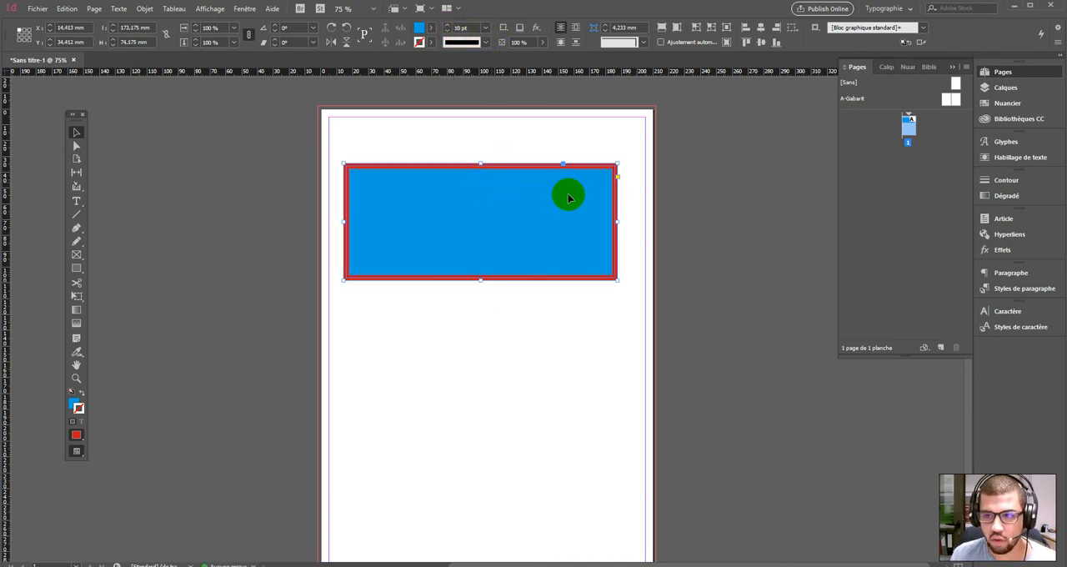
# - Bring up the Contour settings as a floating panel and give the rectangle's outline rounded corner joins
pyautogui.click(1008, 182)
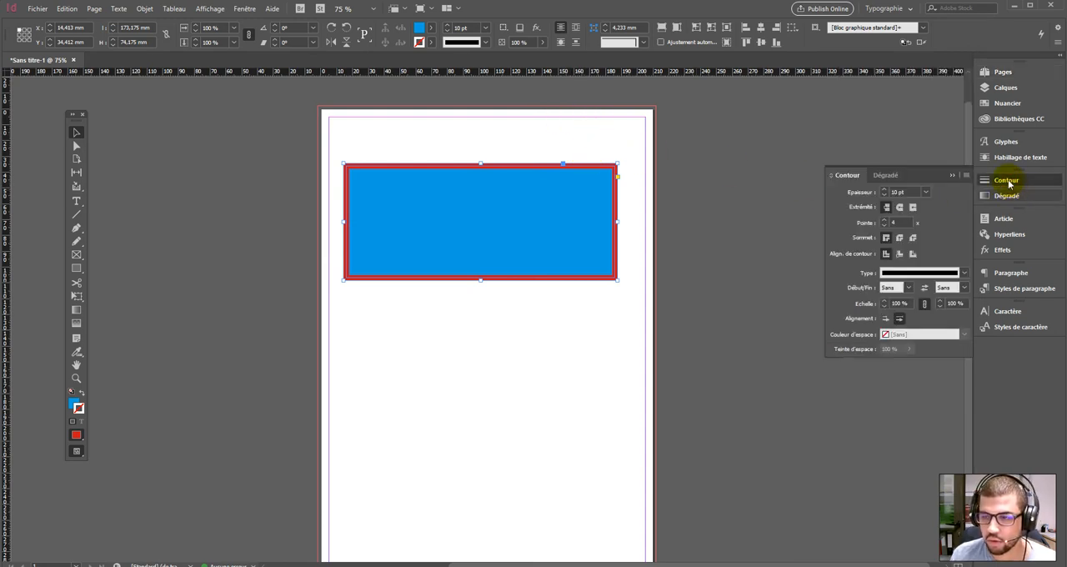
pyautogui.moveTo(847, 175); pyautogui.dragTo(662, 152)
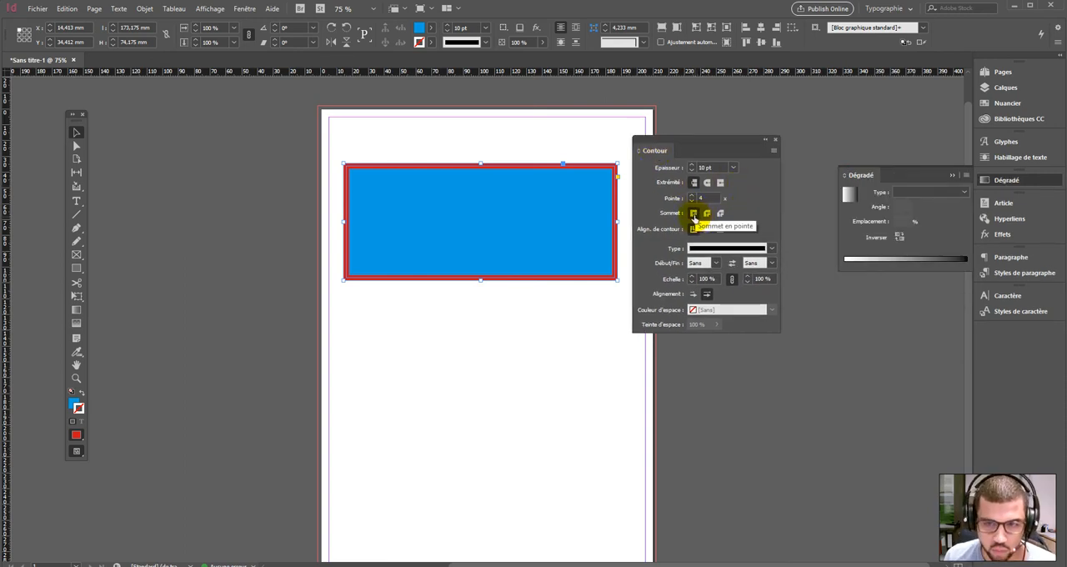
pyautogui.click(693, 213)
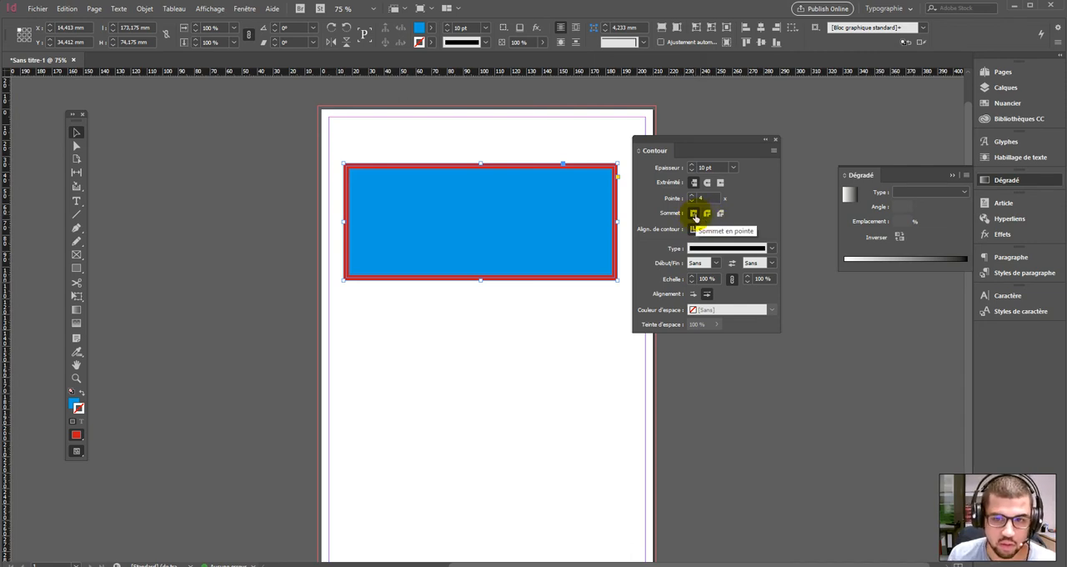
pyautogui.click(708, 214)
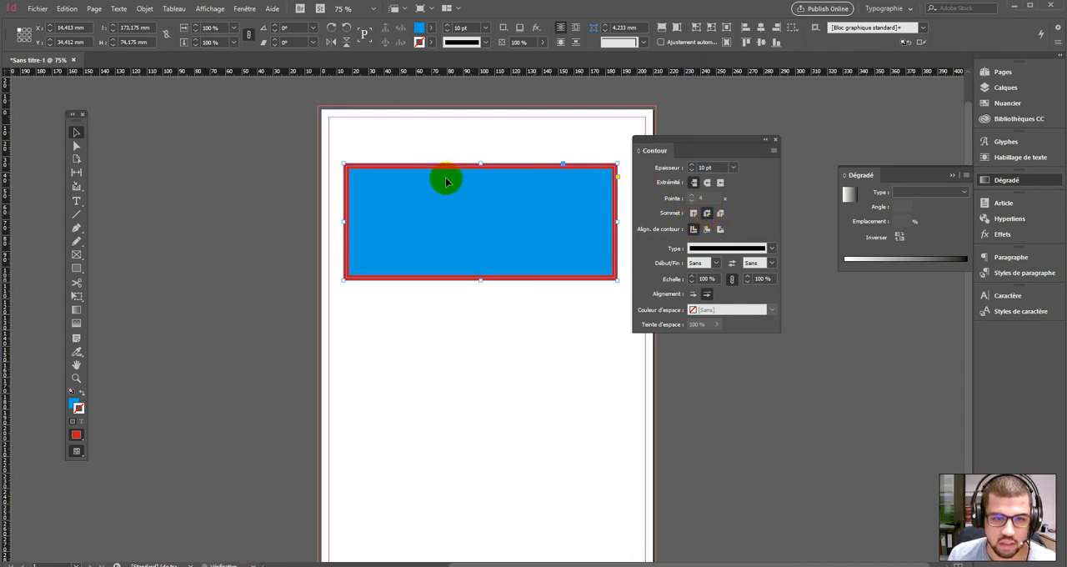
# - Increase the rectangle's outline weight to 17 pt and reselect the rectangle
pyautogui.click(691, 165)
pyautogui.click(691, 165)
pyautogui.click(691, 165)
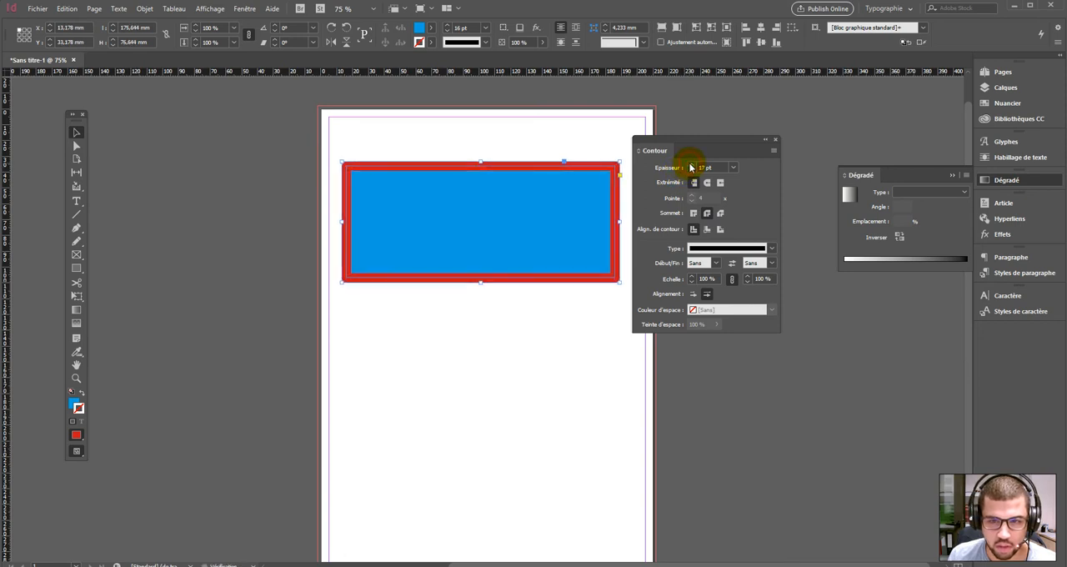
pyautogui.click(351, 142)
pyautogui.click(484, 171)
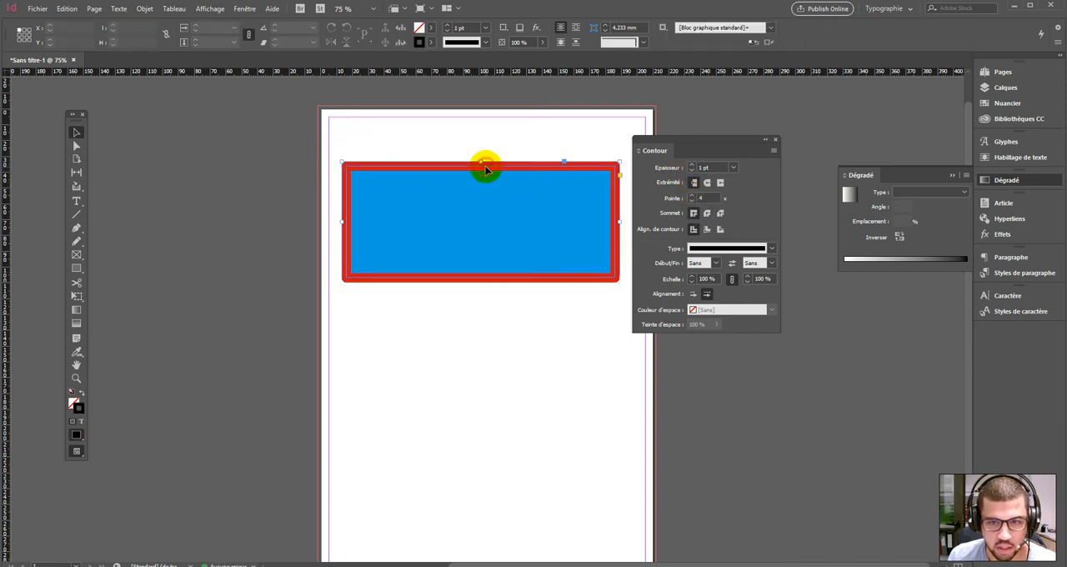
# - Return the outline's corners to pointed joins and align the stroke to the outside of the rectangle
pyautogui.click(720, 213)
pyautogui.click(693, 214)
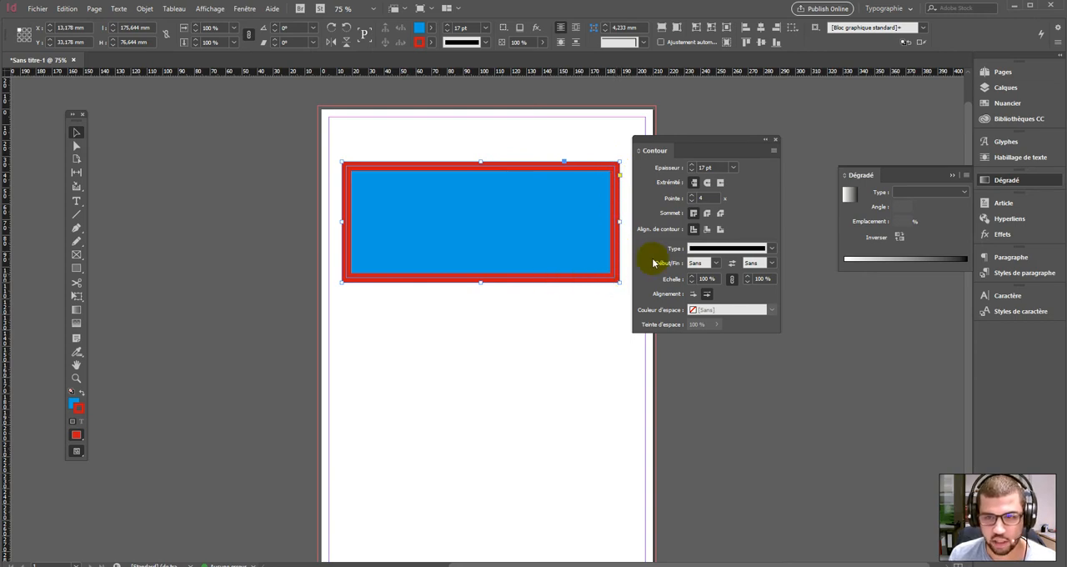
pyautogui.click(707, 230)
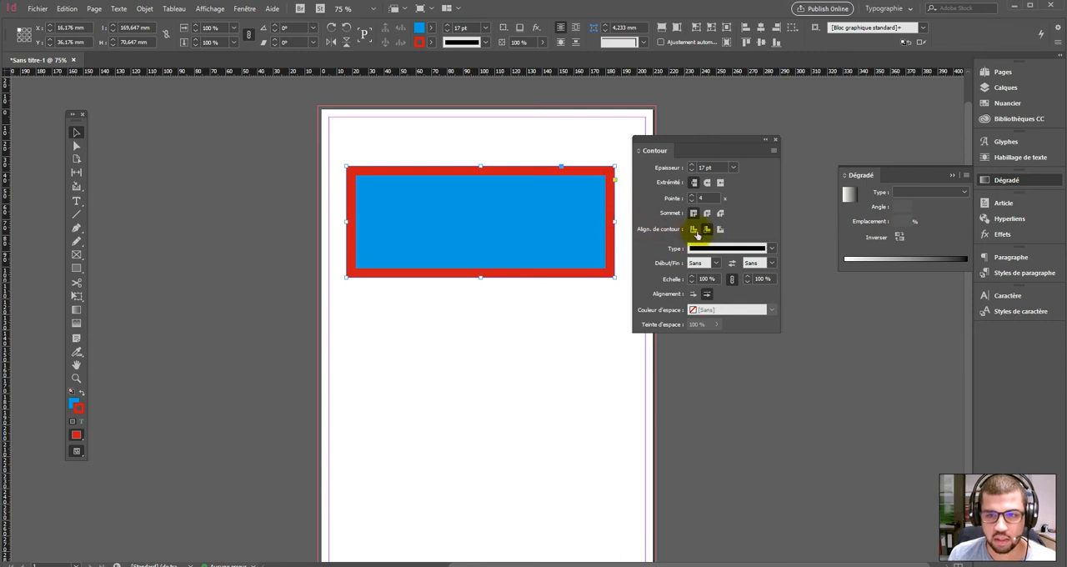
pyautogui.click(720, 231)
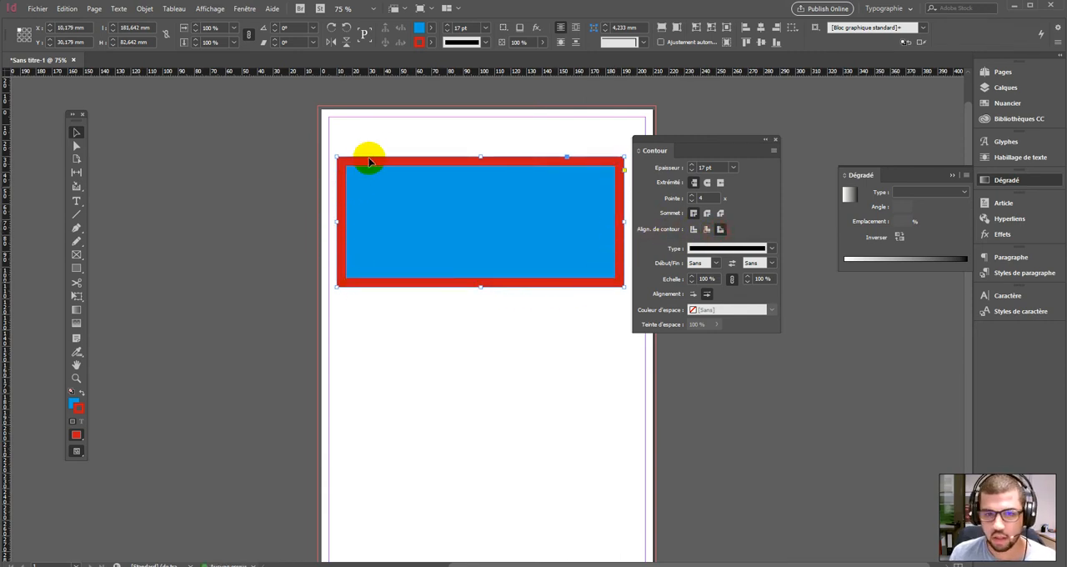
pyautogui.click(692, 213)
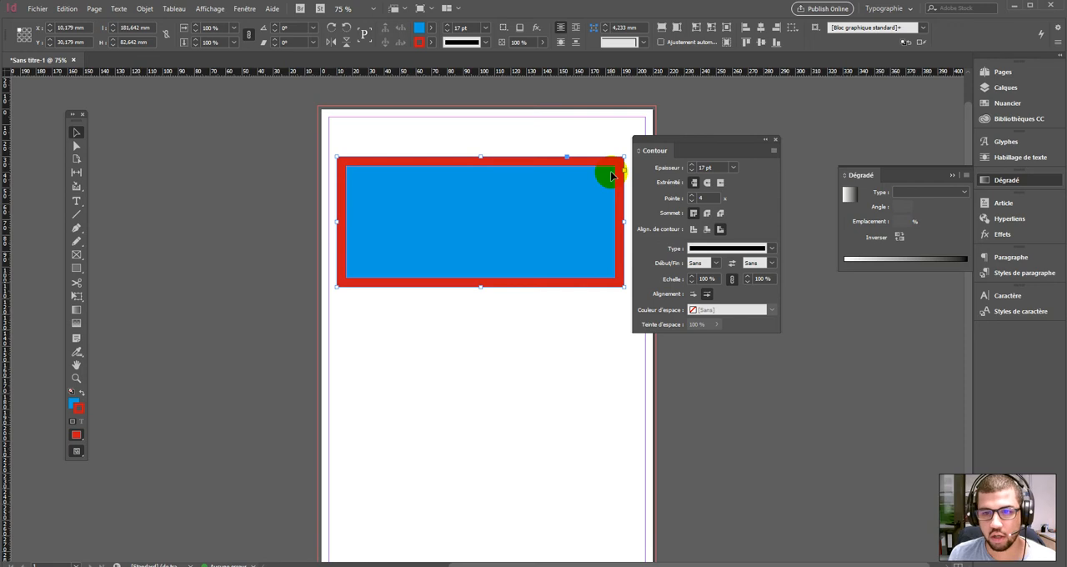
# - Try the Losanges évidés outline type, restore Continu, and look through the start and end shape options
pyautogui.click(708, 183)
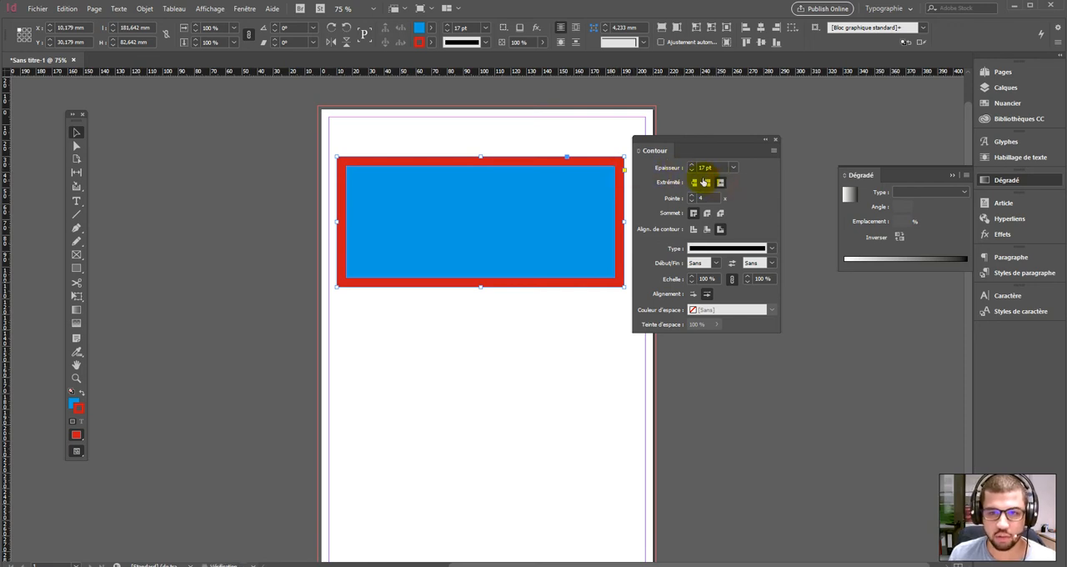
pyautogui.click(774, 249)
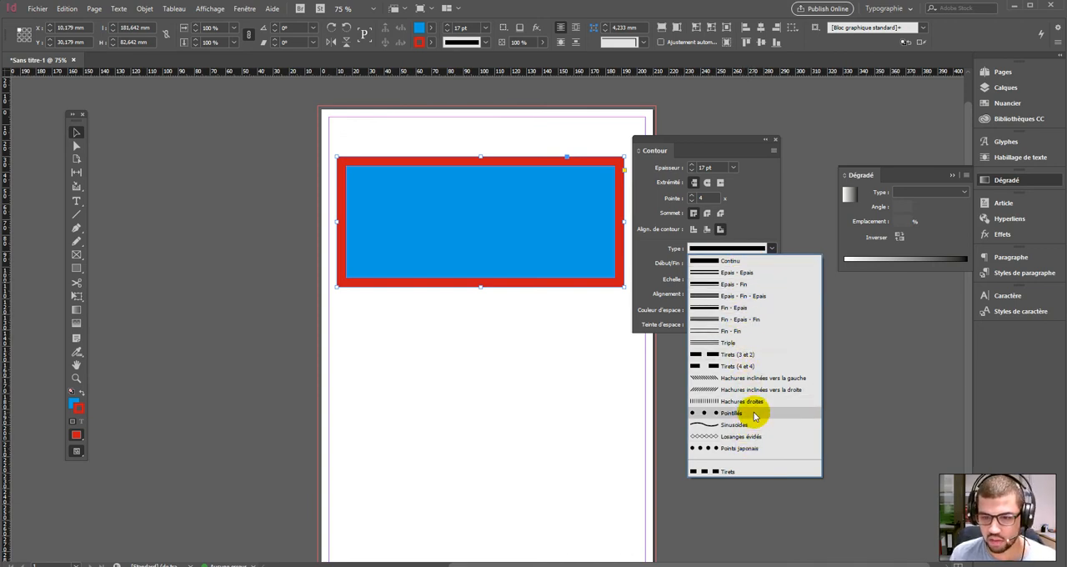
pyautogui.click(753, 437)
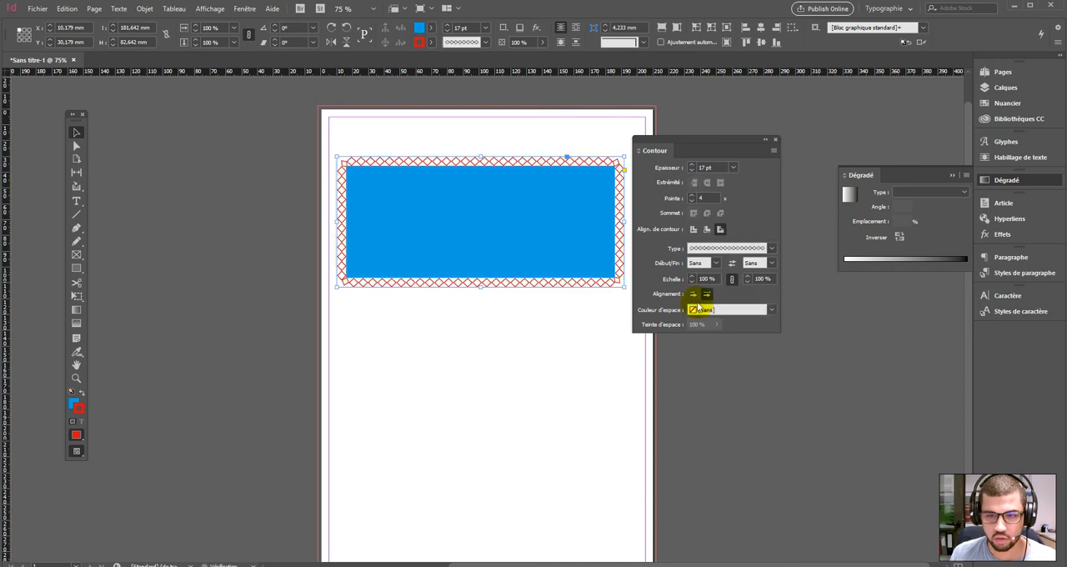
pyautogui.click(773, 248)
pyautogui.click(755, 258)
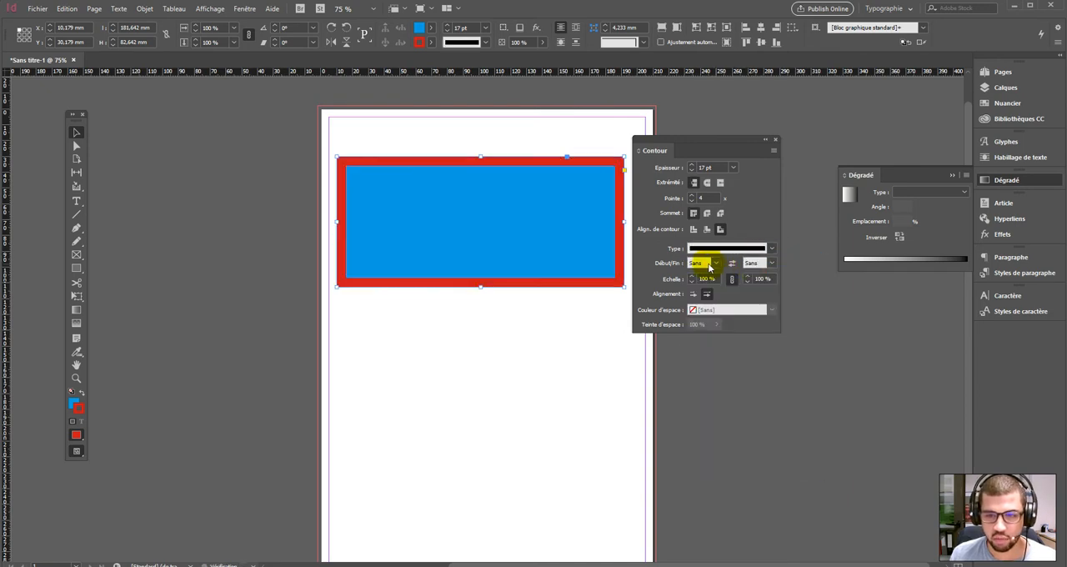
pyautogui.click(715, 263)
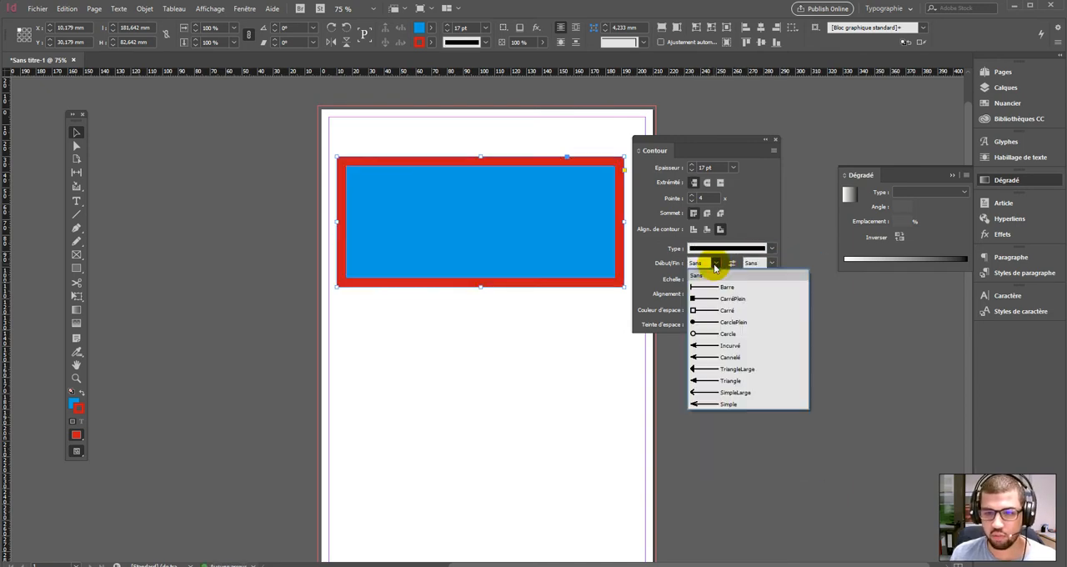
pyautogui.click(714, 265)
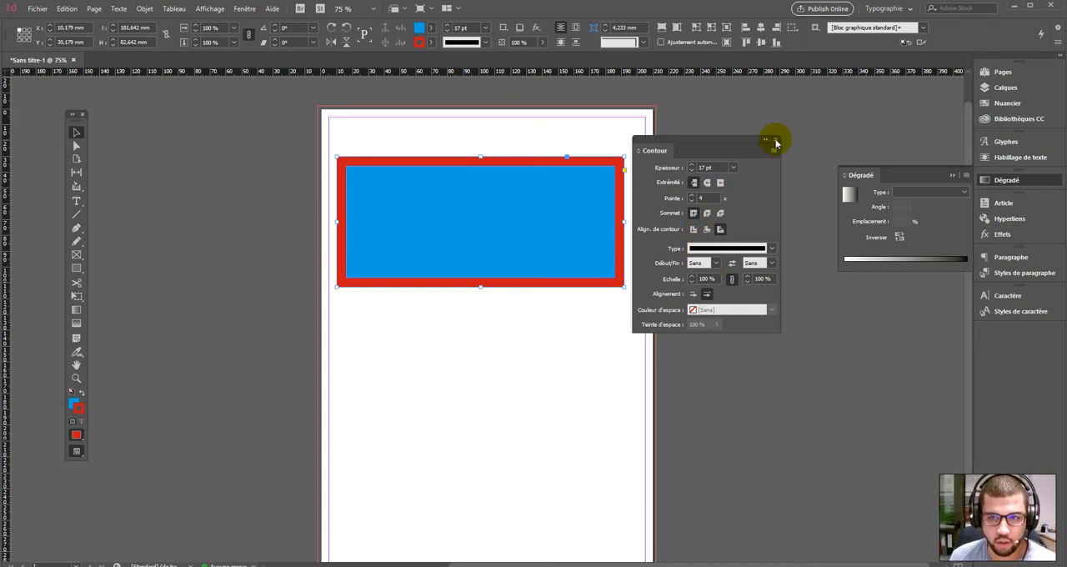
# - Delete the rectangle and move the Contour panel clear of the page
pyautogui.click(557, 181)
pyautogui.click(568, 146)
pyautogui.click(560, 190)
pyautogui.press('Delete')
pyautogui.moveTo(680, 140); pyautogui.dragTo(710, 124)
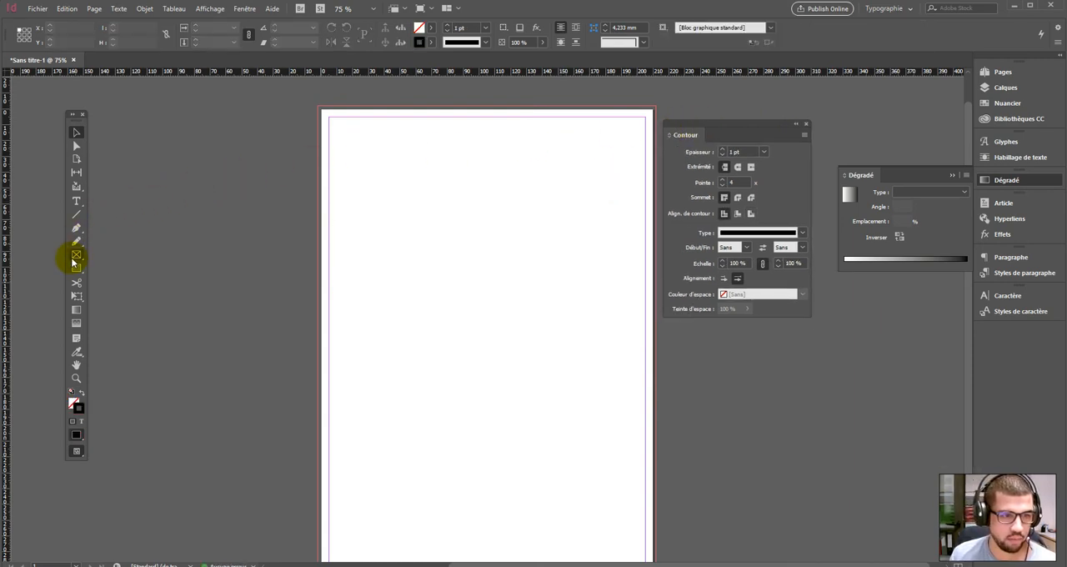
# - Start drawing a new rectangle about 196 × 99 mm from the page's left margin, keeping the shape in progress
pyautogui.moveTo(73, 267); pyautogui.dragTo(114, 282)
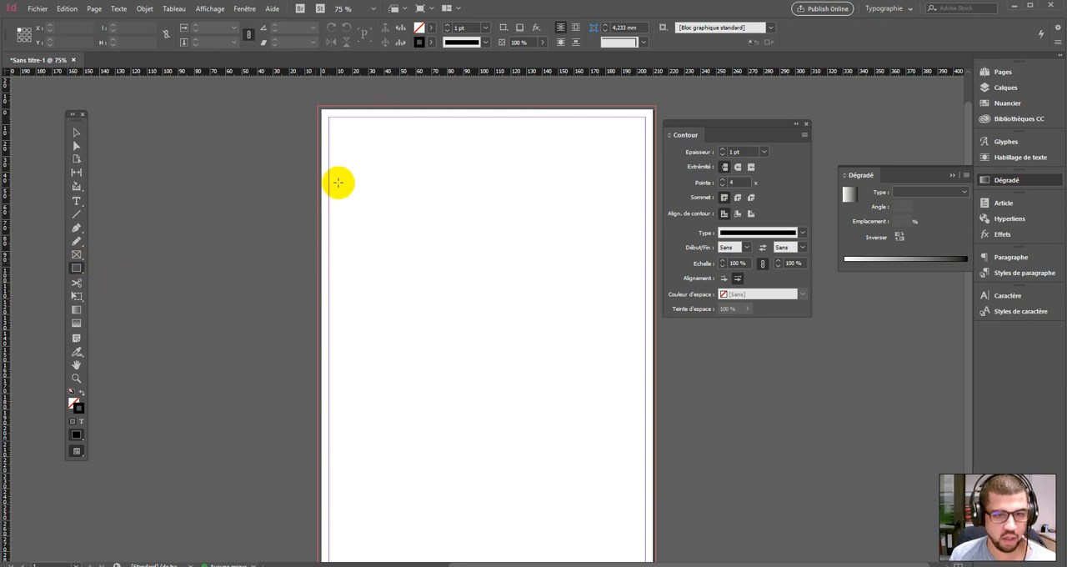
pyautogui.moveTo(331, 140); pyautogui.dragTo(643, 290)
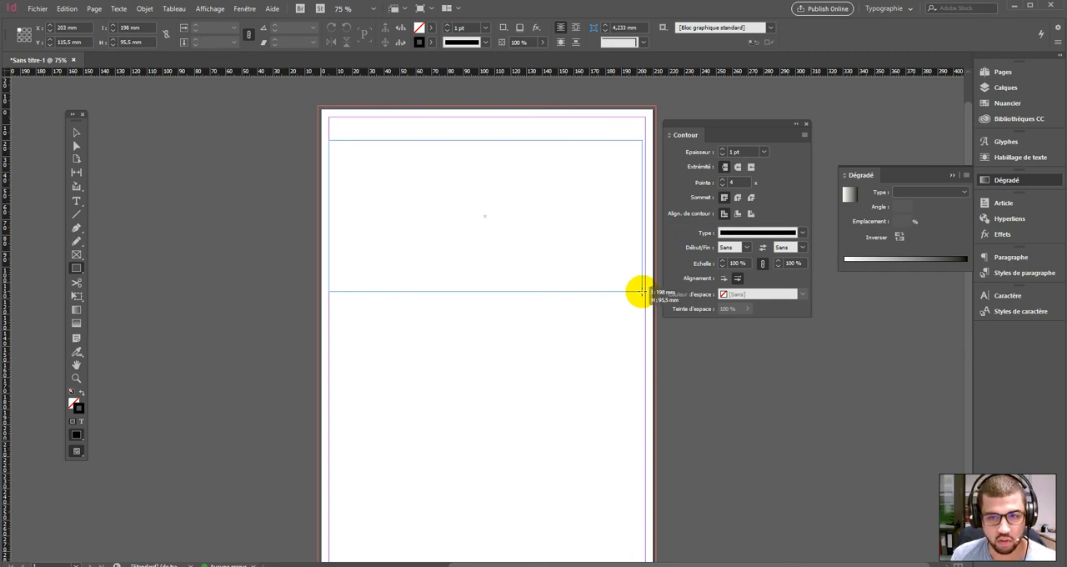
pyautogui.moveTo(642, 291)
pyautogui.mouseDown()
pyautogui.moveTo(637, 279)
pyautogui.moveTo(637, 298)
pyautogui.mouseUp()
# - Try splitting the rectangle being drawn into six columns, and reduce it back to a single frame
pyautogui.press('Right')
pyautogui.press('Right')
pyautogui.press('Right')
pyautogui.press('Right')
pyautogui.press('Right')
pyautogui.press('Left')
pyautogui.press('Left')
pyautogui.press('Left')
pyautogui.press('Left')
pyautogui.press('Left')
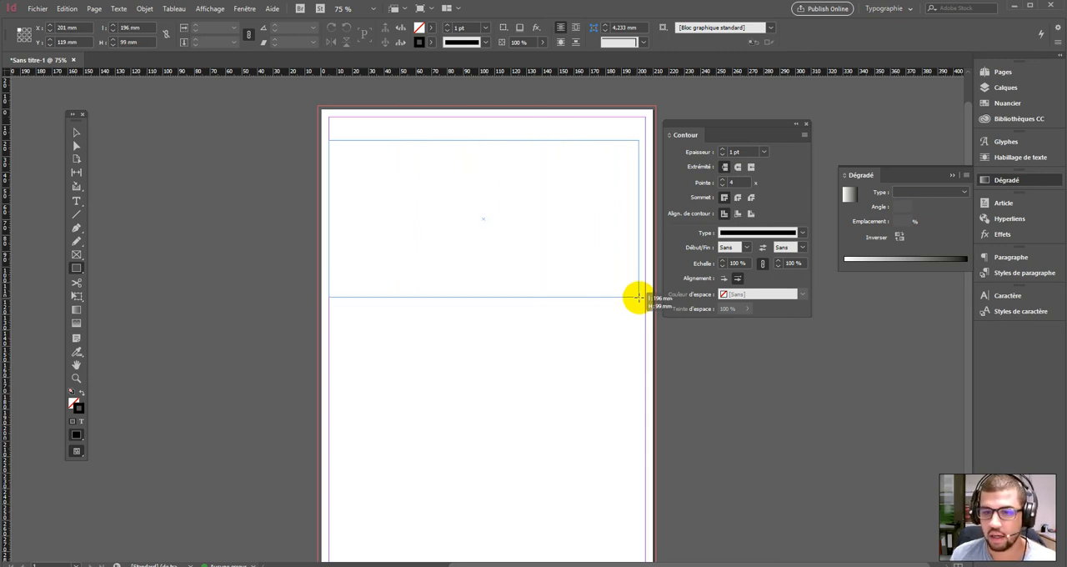
# - Extend the rectangle being drawn down the page and divide it into a grid of six columns and seven rows
pyautogui.press('Right')
pyautogui.press('Right')
pyautogui.press('Right')
pyautogui.moveTo(637, 296); pyautogui.dragTo(643, 446)
pyautogui.press('Right')
pyautogui.press('Right')
pyautogui.press('Up')
pyautogui.press('Up')
pyautogui.press('Up')
pyautogui.press('Up')
pyautogui.press('Up')
pyautogui.press('Up')
# - Delete all the frames of the six-by-seven grid from the page
pyautogui.click(76, 131)
pyautogui.click(415, 133)
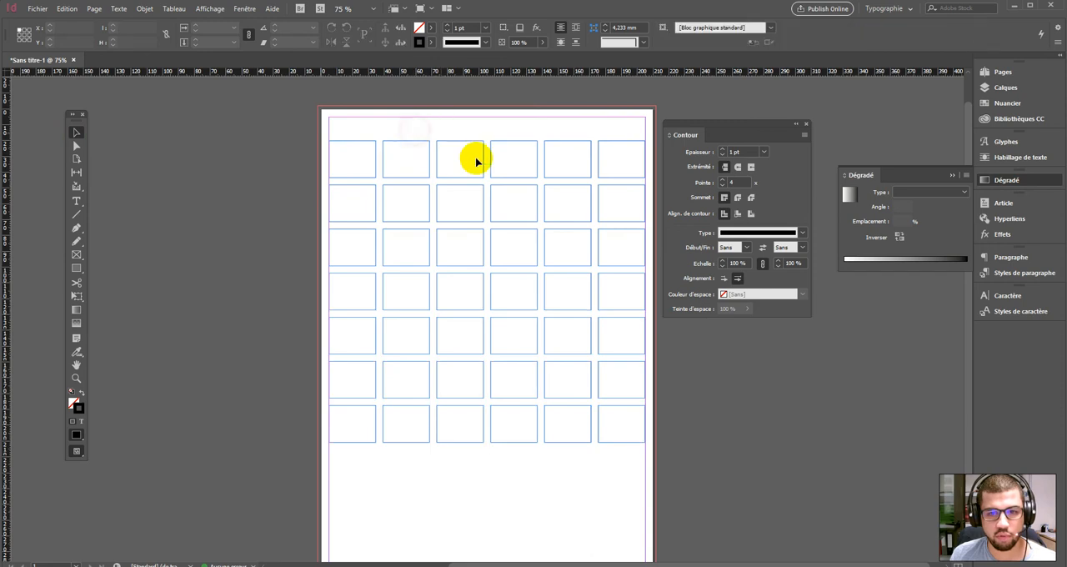
pyautogui.moveTo(512, 130); pyautogui.dragTo(514, 225)
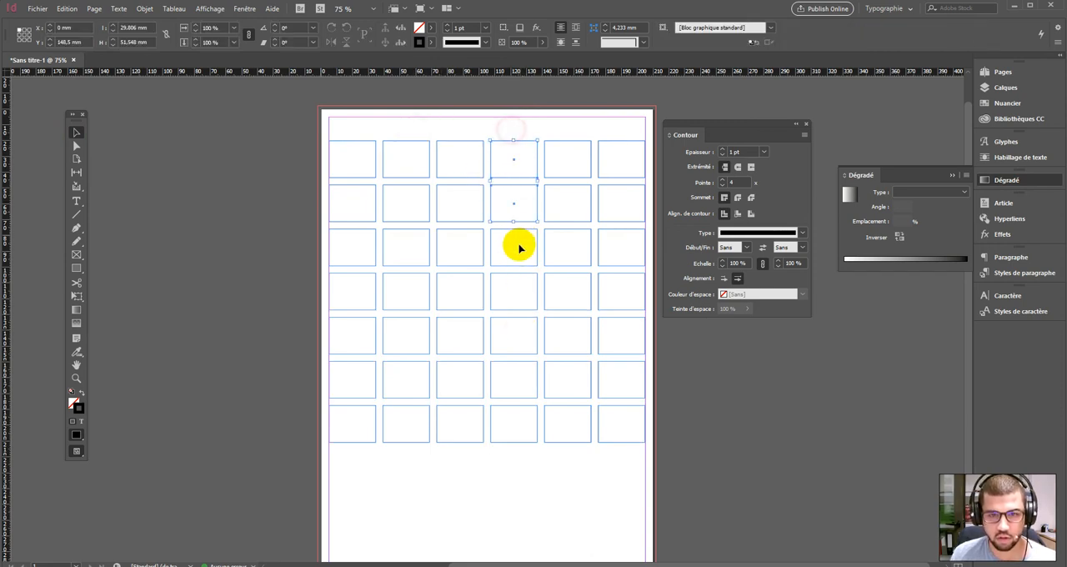
pyautogui.press('Delete')
pyautogui.moveTo(508, 500); pyautogui.dragTo(414, 275)
pyautogui.press('Delete')
pyautogui.moveTo(272, 111); pyautogui.dragTo(664, 502)
pyautogui.press('Delete')
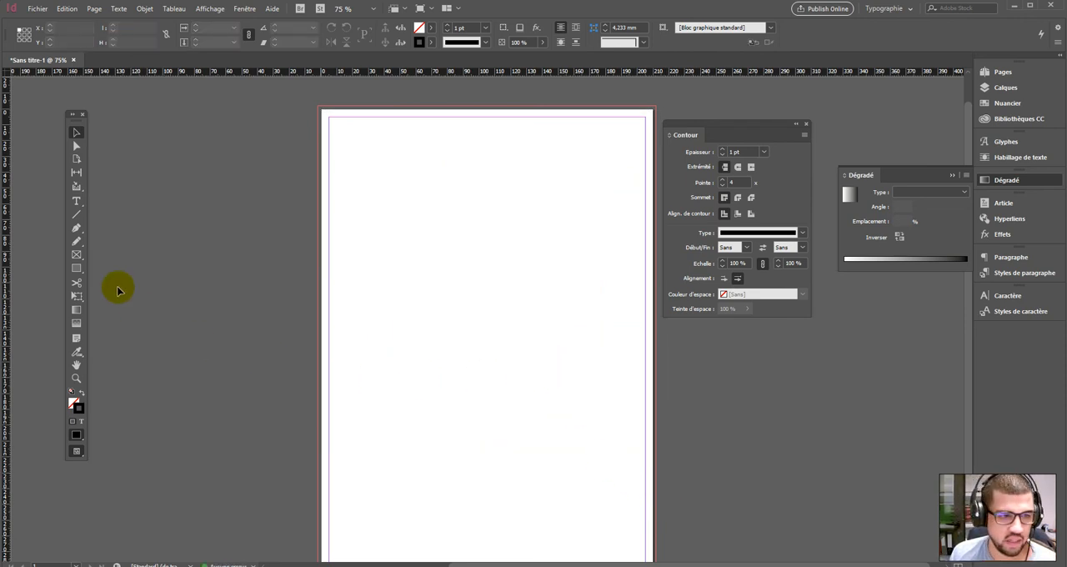
# - Draw a square frame of about 86 × 86 mm, centred horizontally in the upper part of the page
pyautogui.click(76, 268)
pyautogui.moveTo(346, 181); pyautogui.dragTo(412, 227)
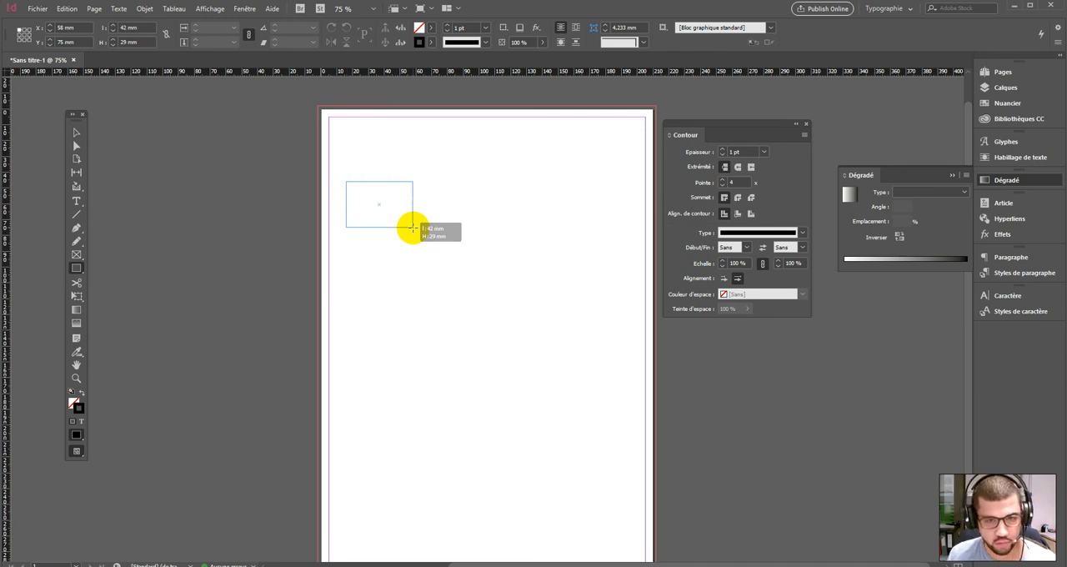
pyautogui.moveTo(412, 226)
pyautogui.mouseDown()
pyautogui.moveTo(534, 312)
pyautogui.moveTo(626, 317)
pyautogui.moveTo(500, 345)
pyautogui.moveTo(542, 382)
pyautogui.moveTo(533, 385)
pyautogui.moveTo(528, 361)
pyautogui.moveTo(541, 381)
pyautogui.moveTo(453, 315)
pyautogui.moveTo(489, 331)
pyautogui.moveTo(469, 331)
pyautogui.moveTo(583, 331)
pyautogui.moveTo(600, 320)
pyautogui.moveTo(556, 322)
pyautogui.mouseUp()
pyautogui.moveTo(550, 335)
pyautogui.mouseDown()
pyautogui.moveTo(489, 314)
pyautogui.moveTo(533, 316)
pyautogui.moveTo(484, 248)
pyautogui.moveTo(559, 341)
pyautogui.moveTo(524, 289)
pyautogui.moveTo(551, 327)
pyautogui.mouseUp()
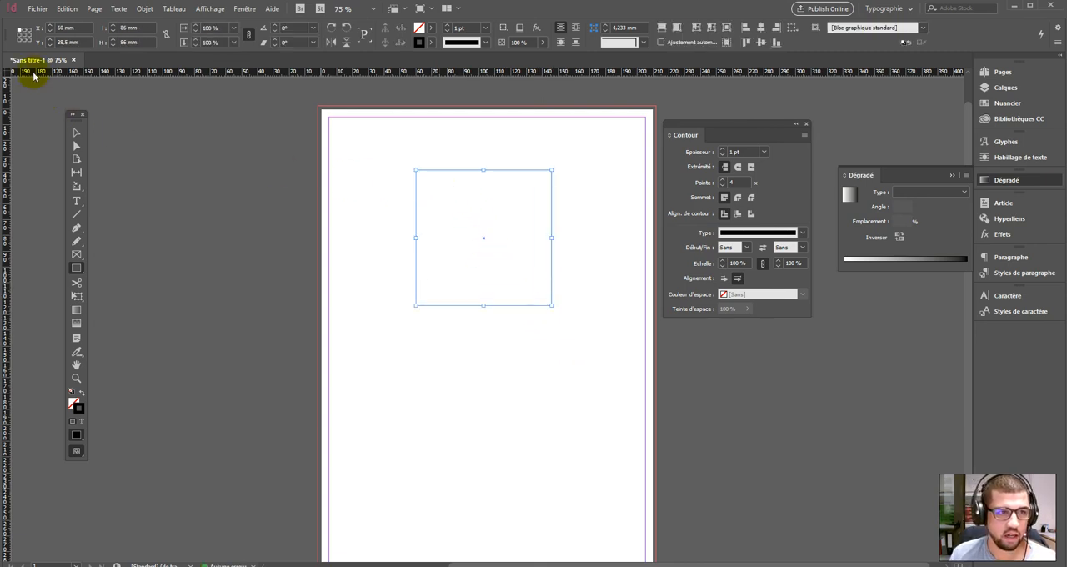
pyautogui.click(60, 27)
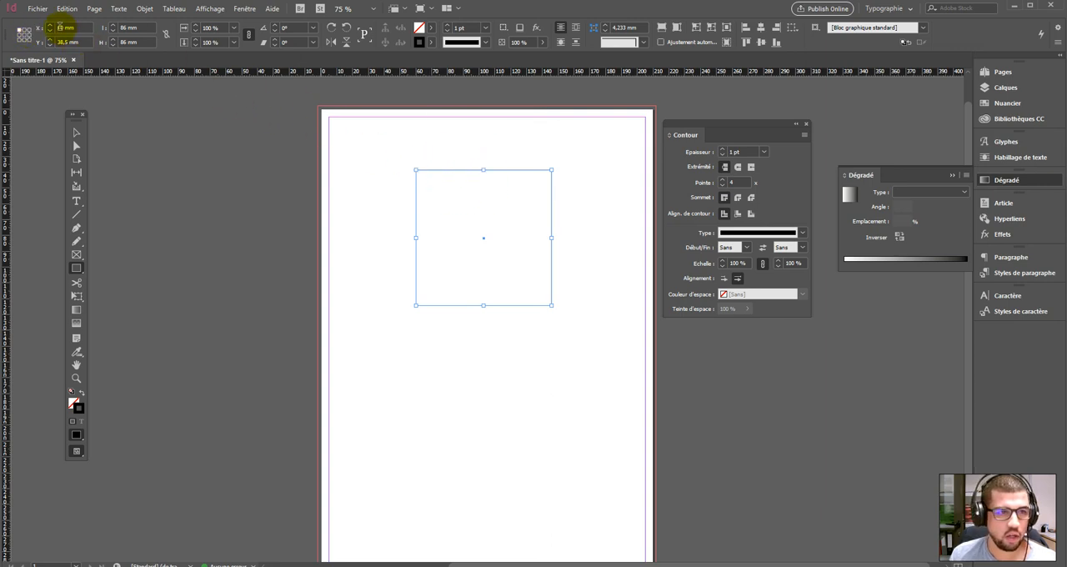
pyautogui.click(416, 163)
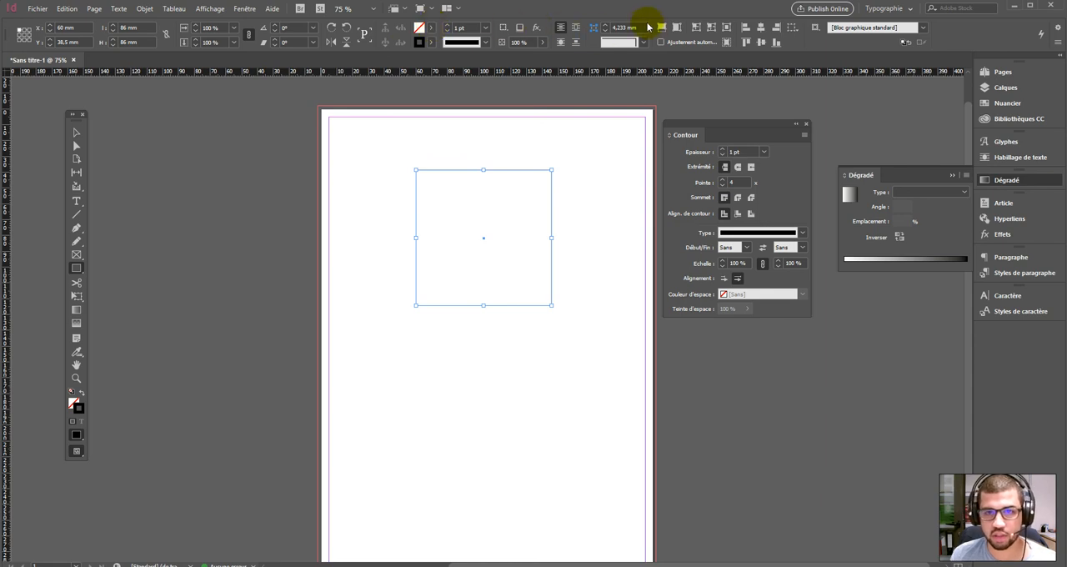
# - Fill the square with the cyan swatch C=100 M=0 J=0 N=0 and move it toward the page's upper-left corner
pyautogui.click(486, 27)
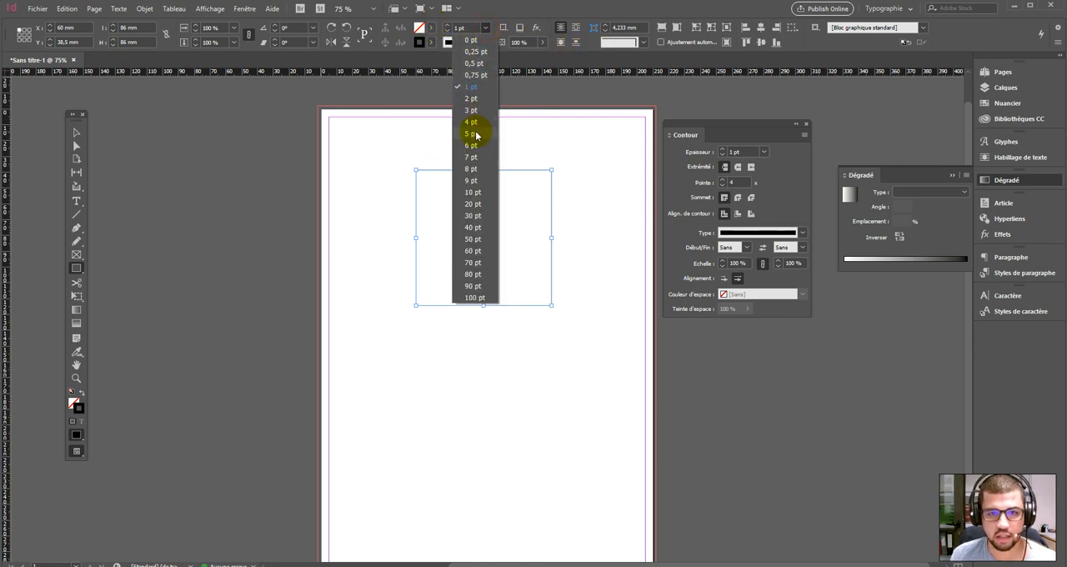
pyautogui.click(430, 28)
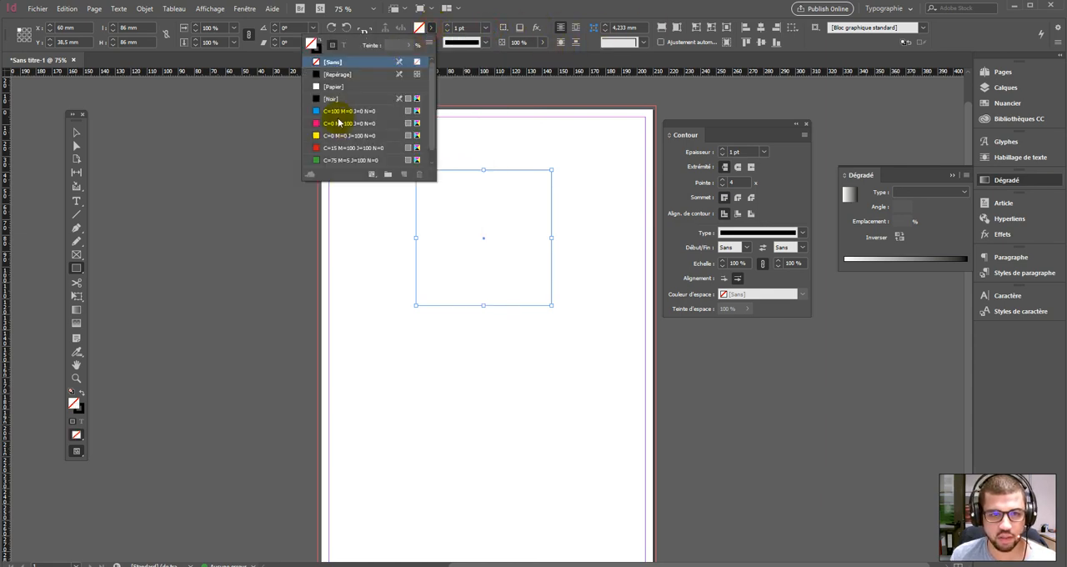
pyautogui.click(340, 112)
pyautogui.click(75, 132)
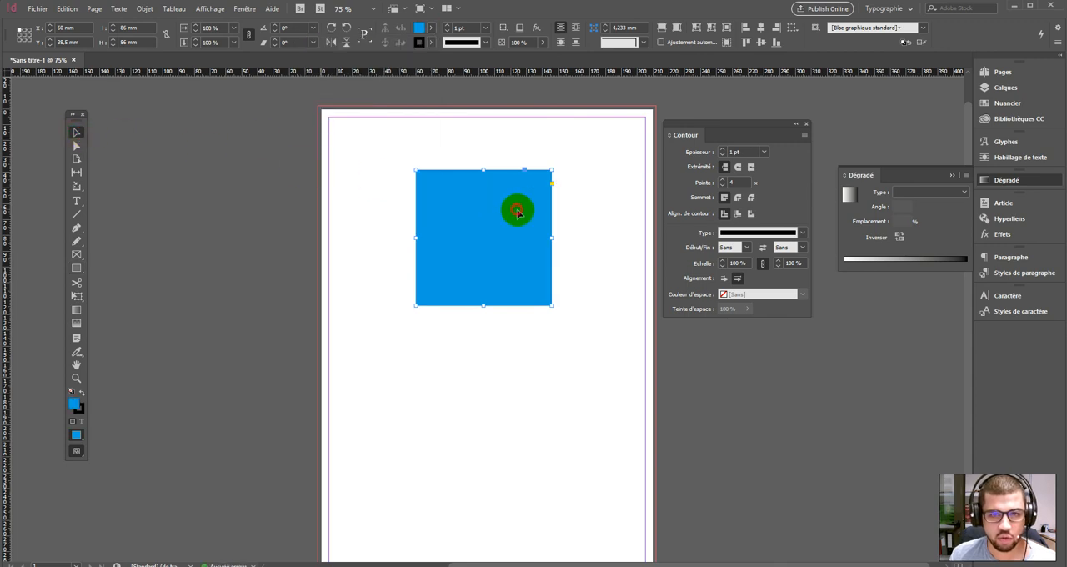
pyautogui.moveTo(543, 57)
pyautogui.mouseDown()
pyautogui.moveTo(495, 57)
pyautogui.moveTo(542, 55)
pyautogui.mouseUp()
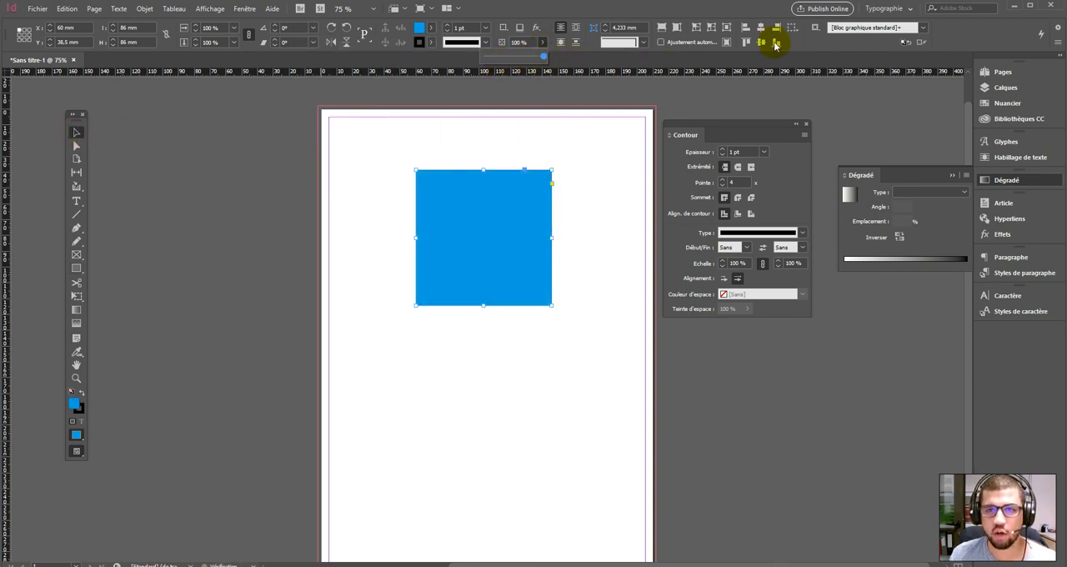
pyautogui.click(500, 183)
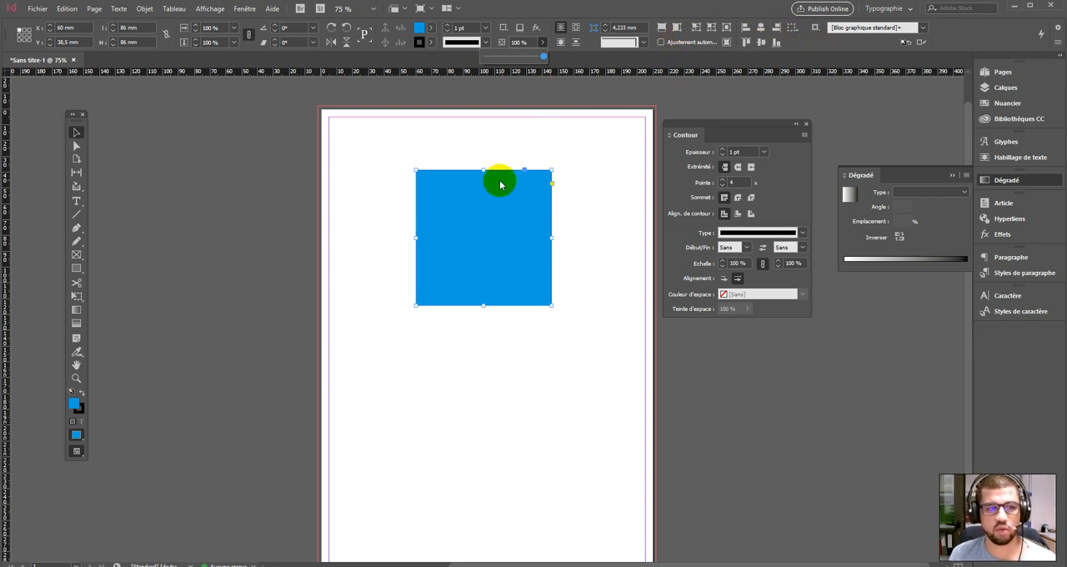
pyautogui.click(145, 142)
pyautogui.moveTo(489, 218); pyautogui.dragTo(405, 173)
# - Draw a circle about 67 mm in diameter below the square and fill it with the magenta swatch C=0 M=100 J=0 N=0
pyautogui.moveTo(86, 268); pyautogui.dragTo(125, 297)
pyautogui.moveTo(417, 325); pyautogui.dragTo(602, 428)
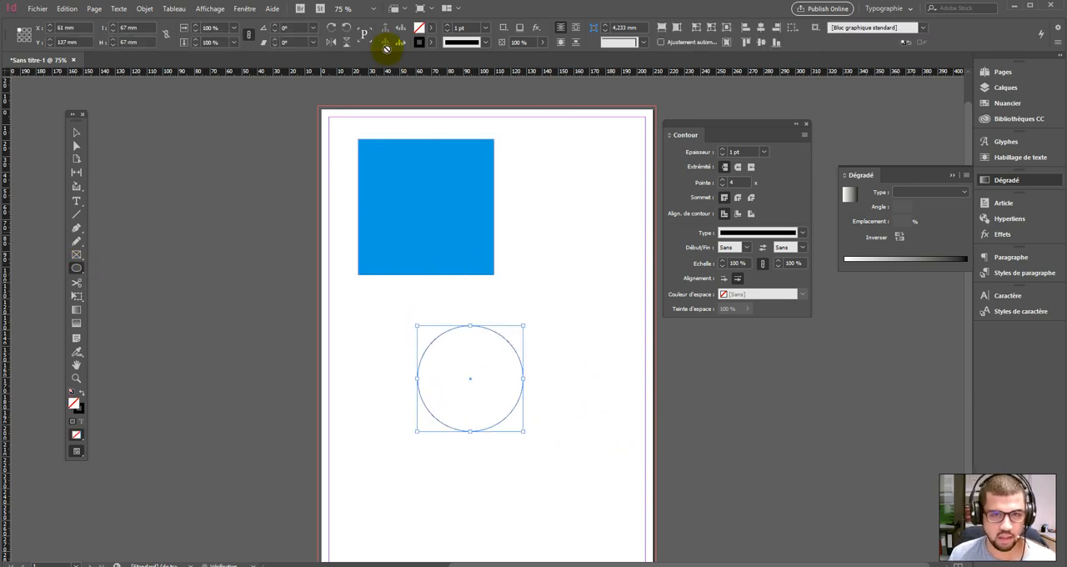
pyautogui.click(433, 26)
pyautogui.click(353, 123)
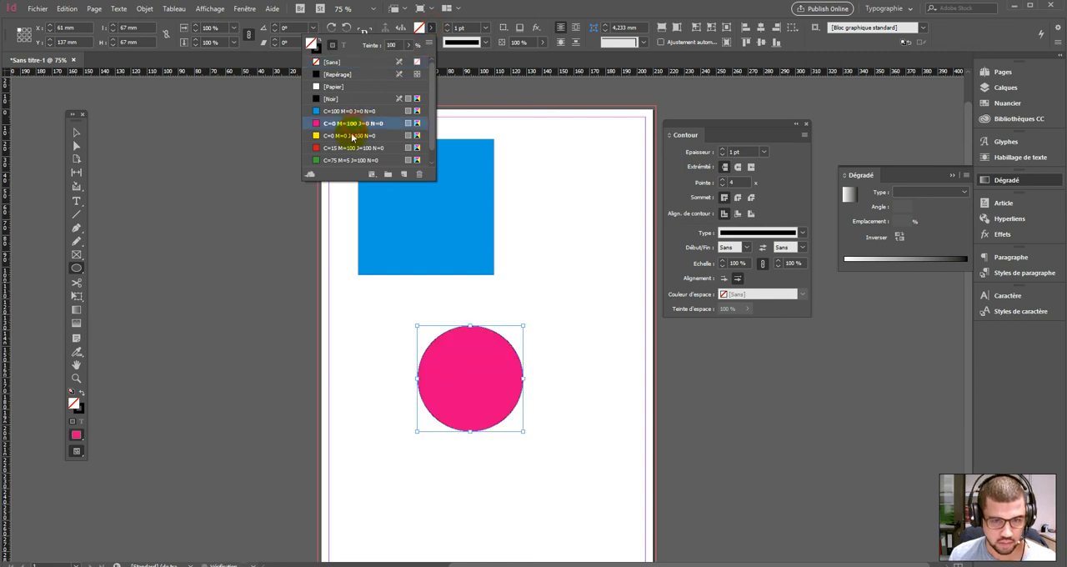
# - Rearrange the circle and the square around mid-page so the magenta circle overlaps the blue square's right edge
pyautogui.click(78, 131)
pyautogui.click(391, 319)
pyautogui.moveTo(461, 338); pyautogui.dragTo(494, 232)
pyautogui.click(489, 316)
pyautogui.moveTo(531, 322); pyautogui.dragTo(436, 185)
pyautogui.moveTo(419, 200); pyautogui.dragTo(434, 313)
pyautogui.click(497, 196)
pyautogui.moveTo(529, 312); pyautogui.dragTo(518, 306)
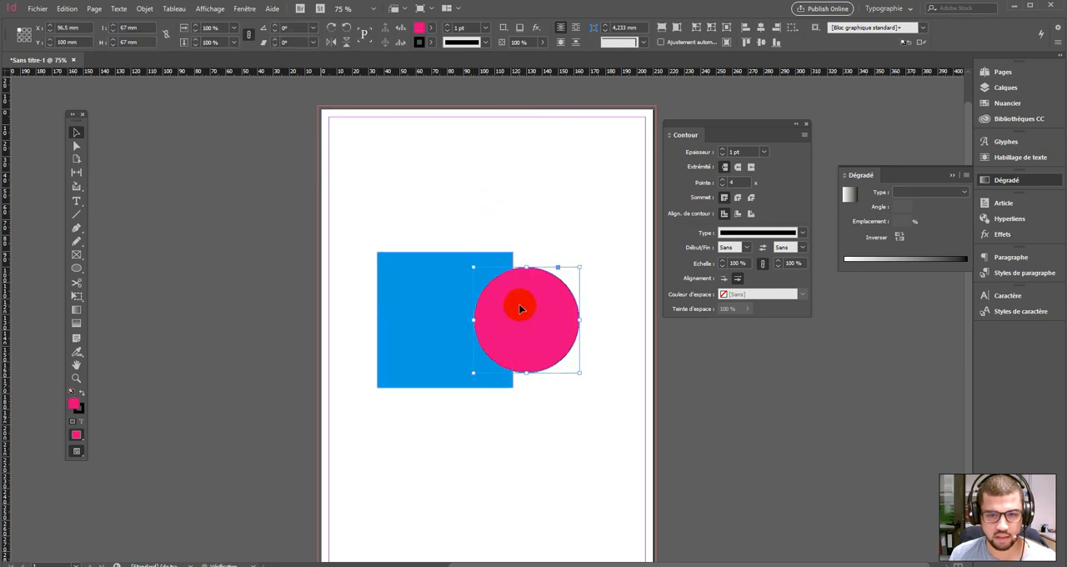